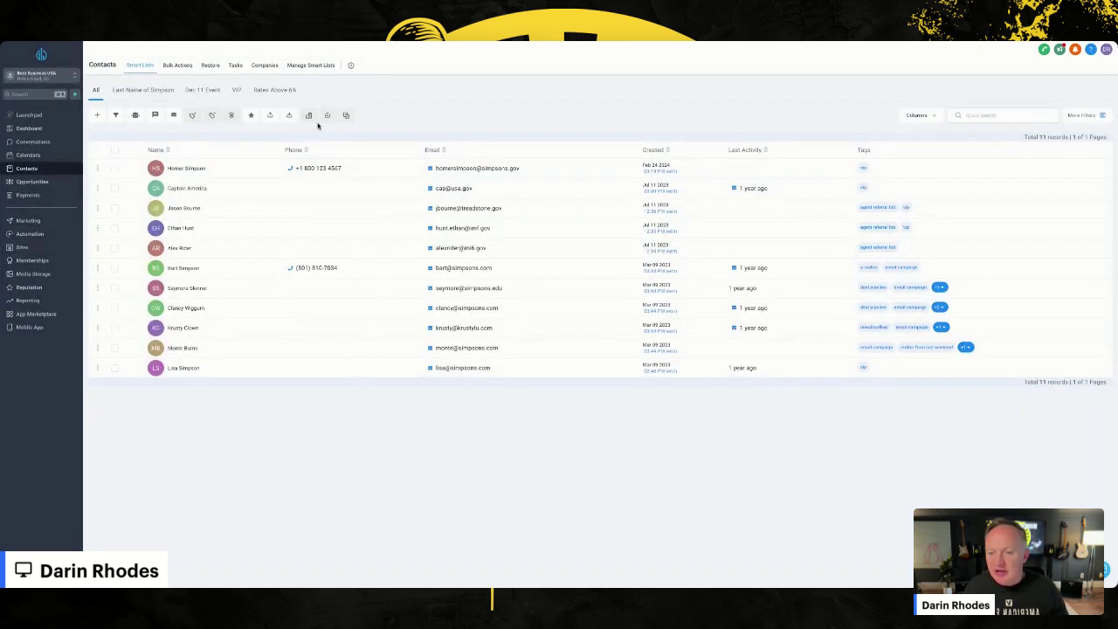
Open the first contact in the list and review its basic contact fields and the field folders below them
click(186, 168)
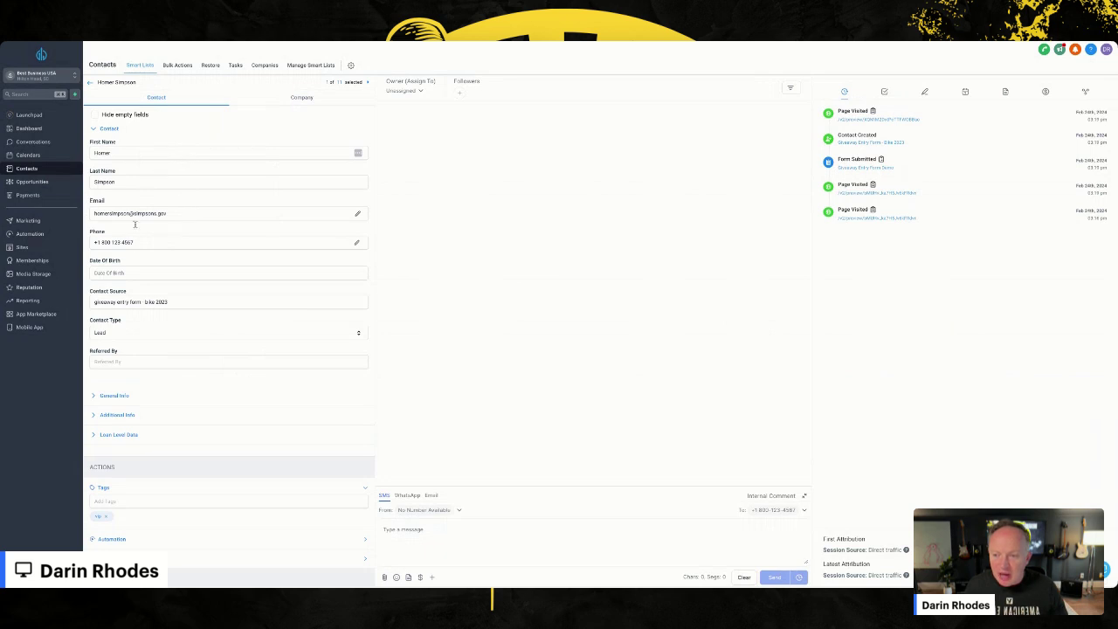
scroll(203, 269, down, 1)
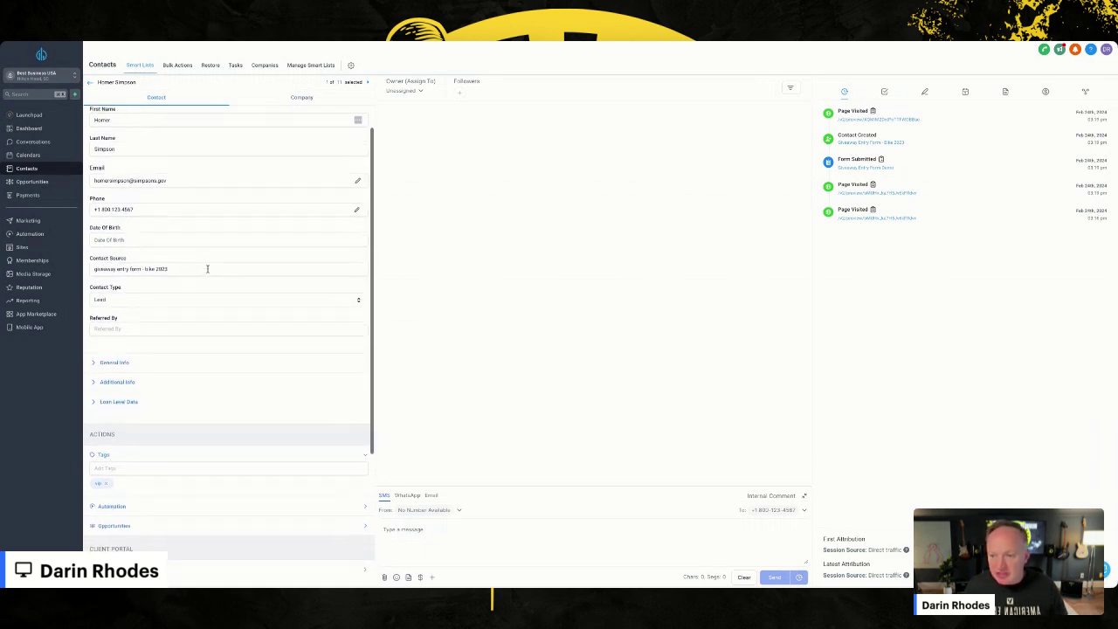
scroll(207, 272, down, 1)
scroll(210, 271, down, 1)
scroll(202, 307, down, 1)
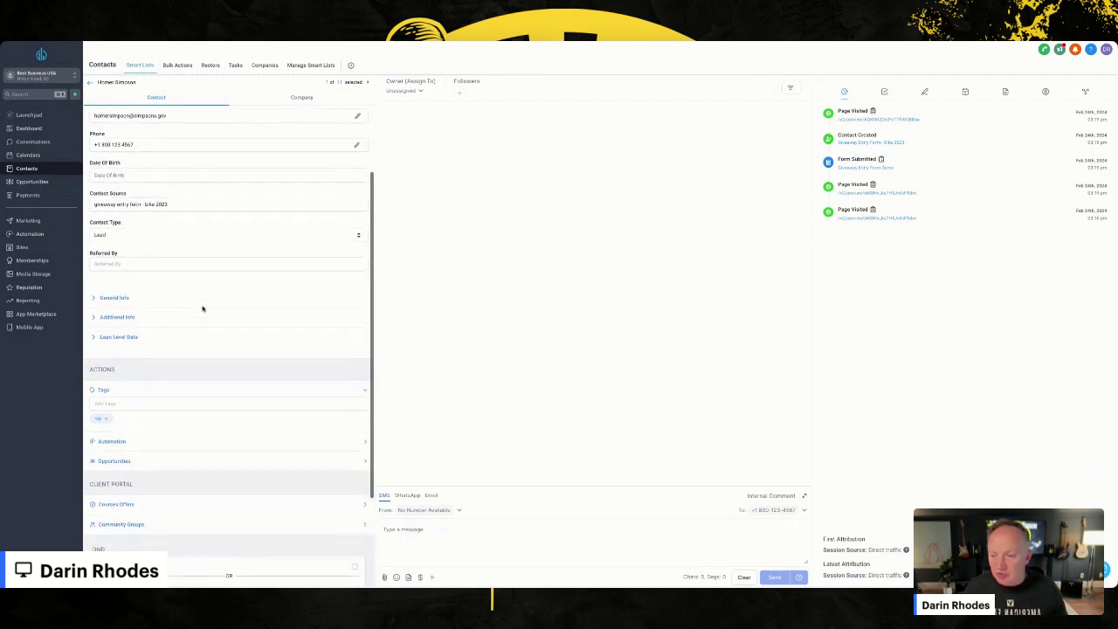
scroll(158, 296, down, 1)
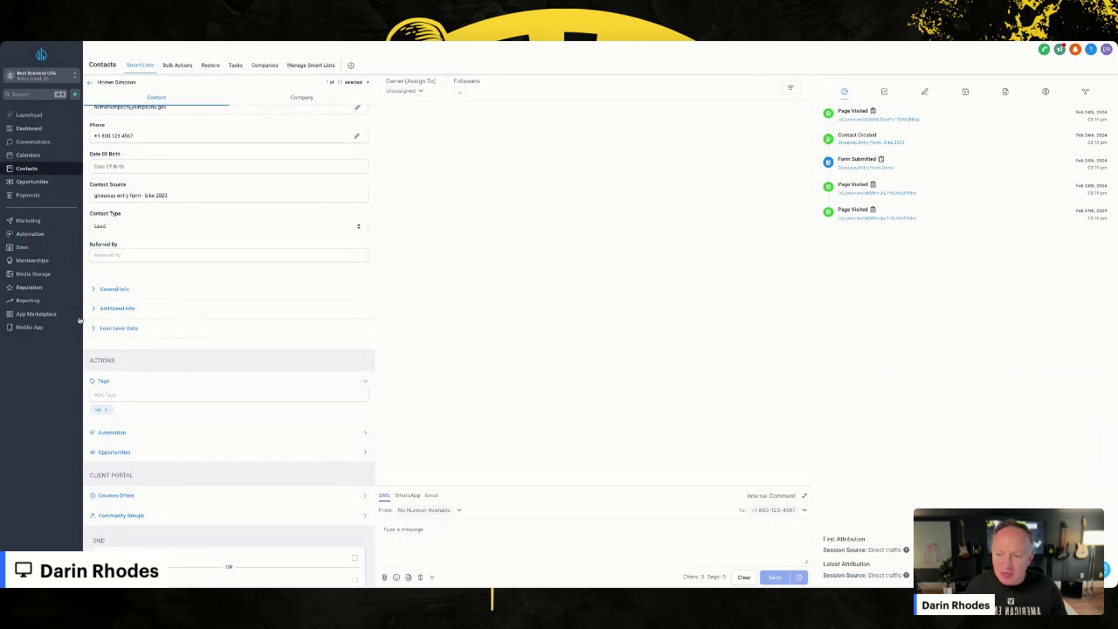
Expand the General Info, Additional Info and Loan Level Data folders on the contact record to view their fields
click(92, 294)
scroll(154, 318, down, 3)
scroll(155, 318, down, 1)
click(103, 348)
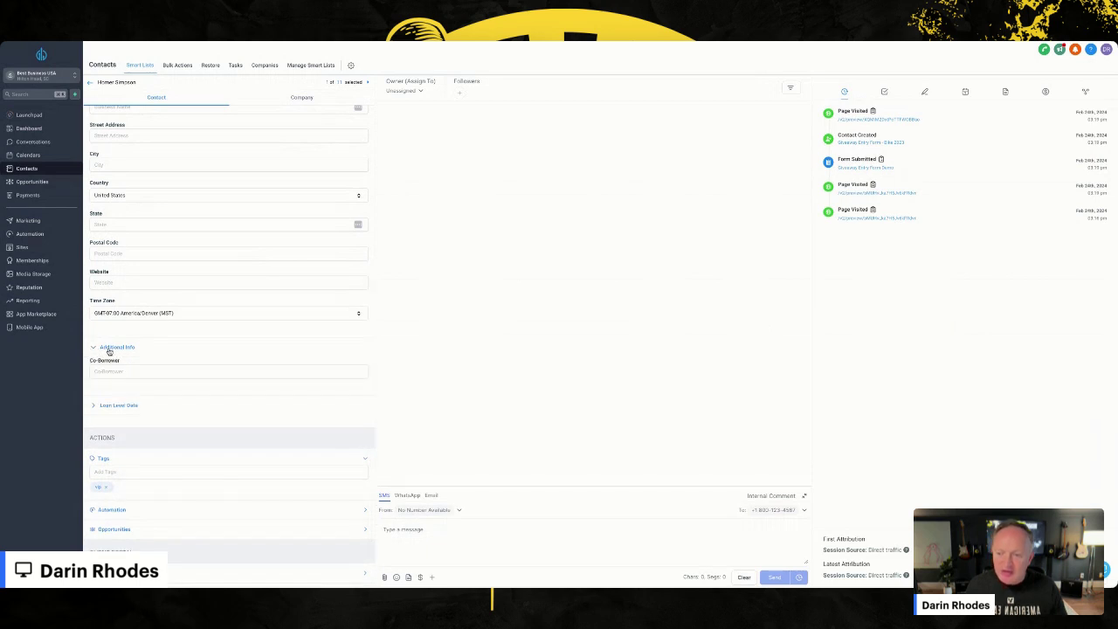
scroll(139, 362, down, 1)
click(106, 368)
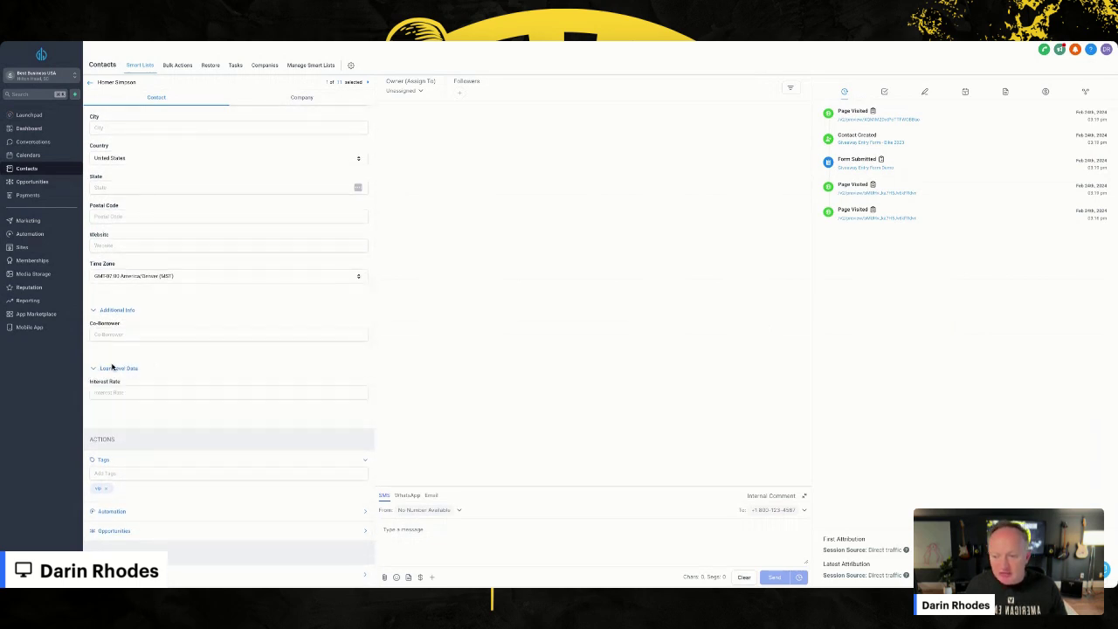
Collapse the Loan Level Data, Additional Info and General Info folders on the contact record
click(95, 369)
click(94, 311)
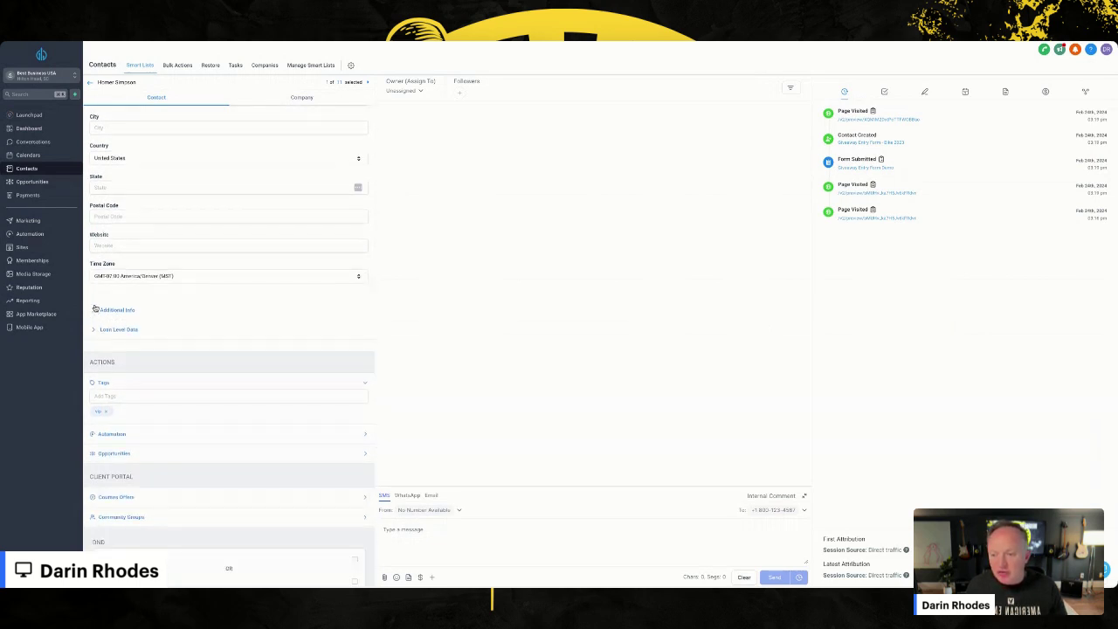
scroll(102, 202, up, 3)
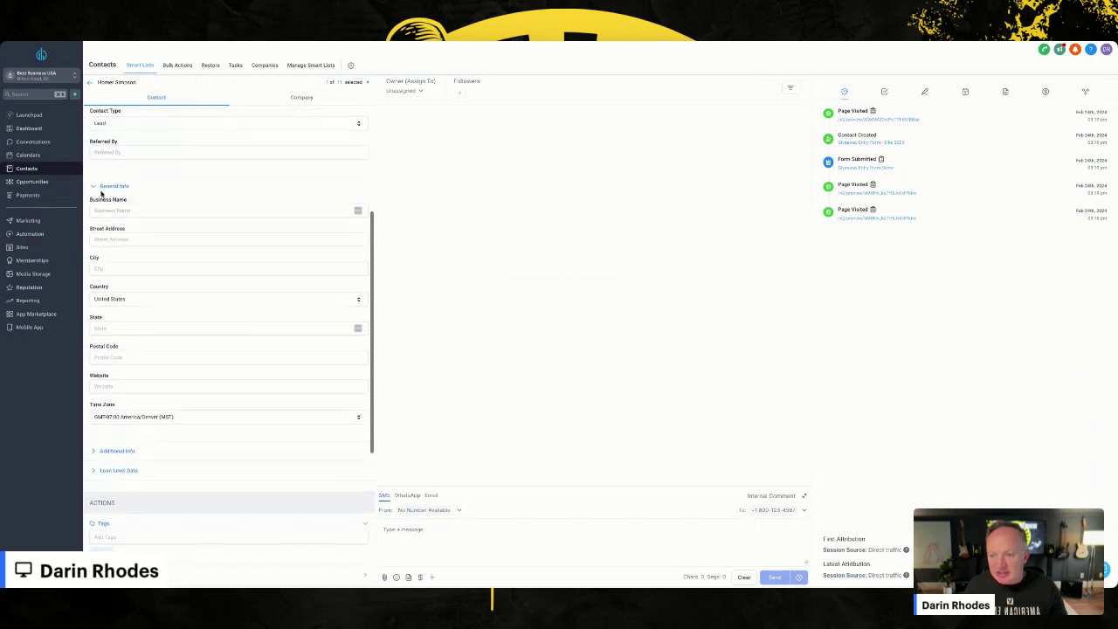
click(99, 188)
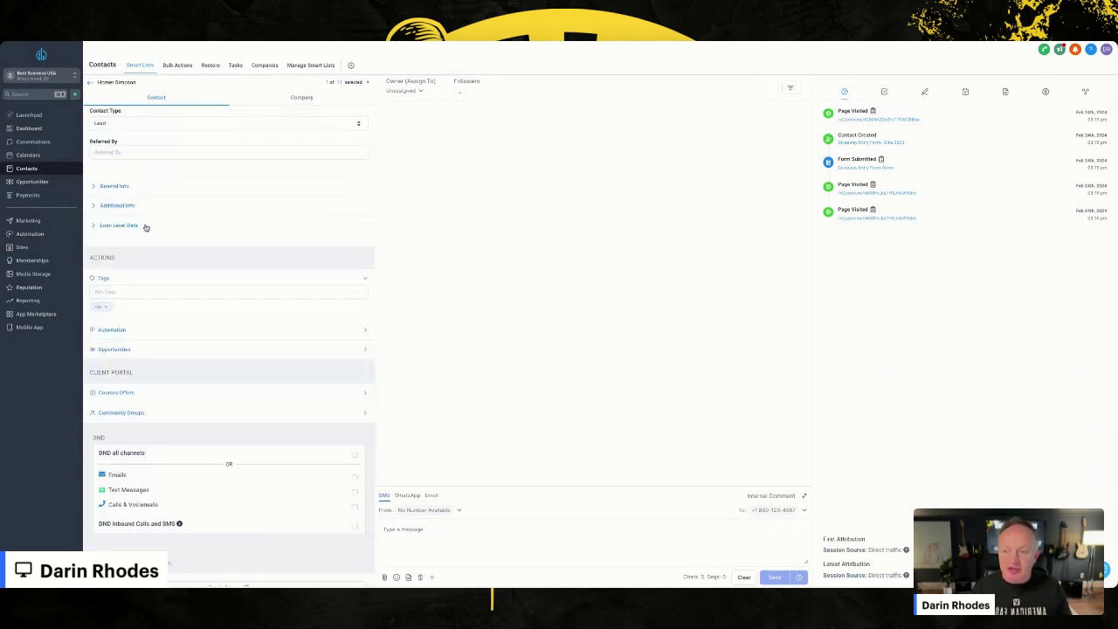
scroll(150, 220, down, 1)
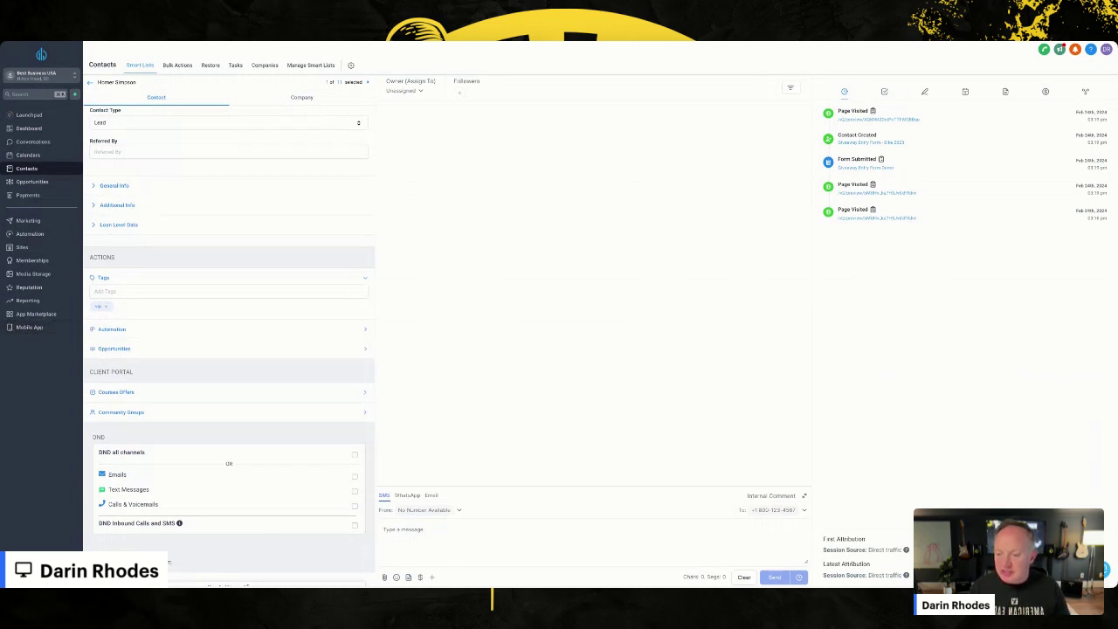
Open the list of custom field folders in the business settings
click(29, 575)
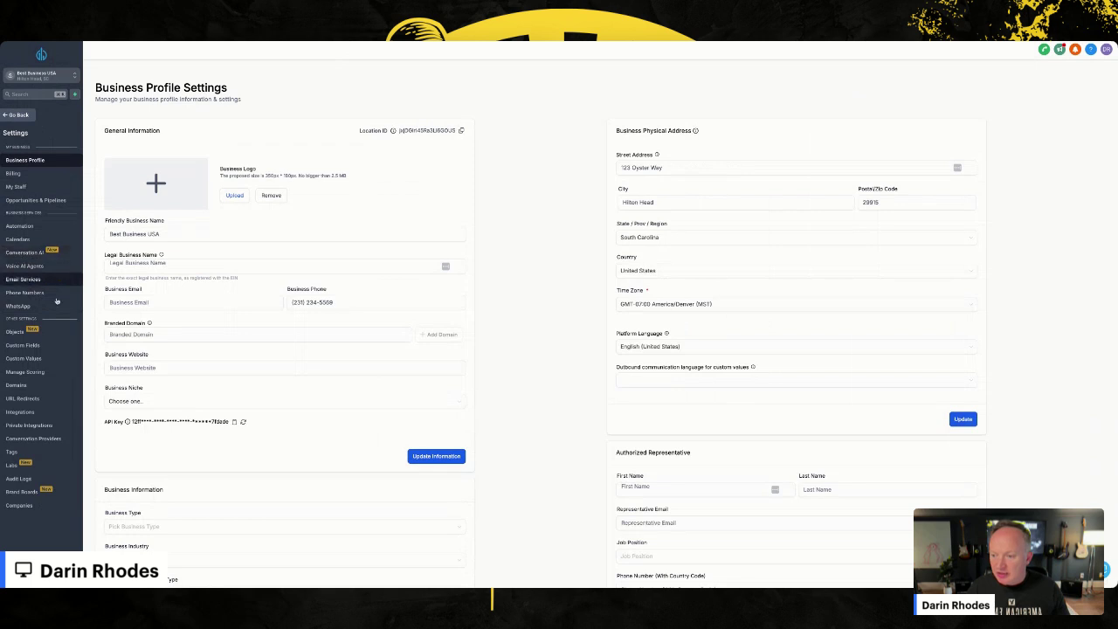
click(33, 348)
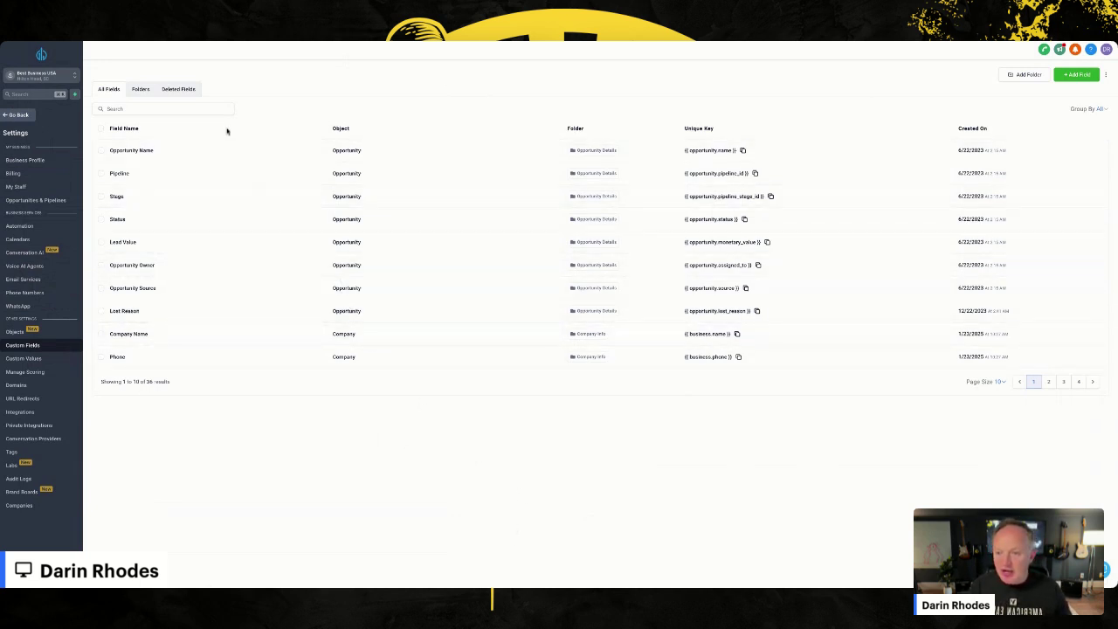
click(141, 89)
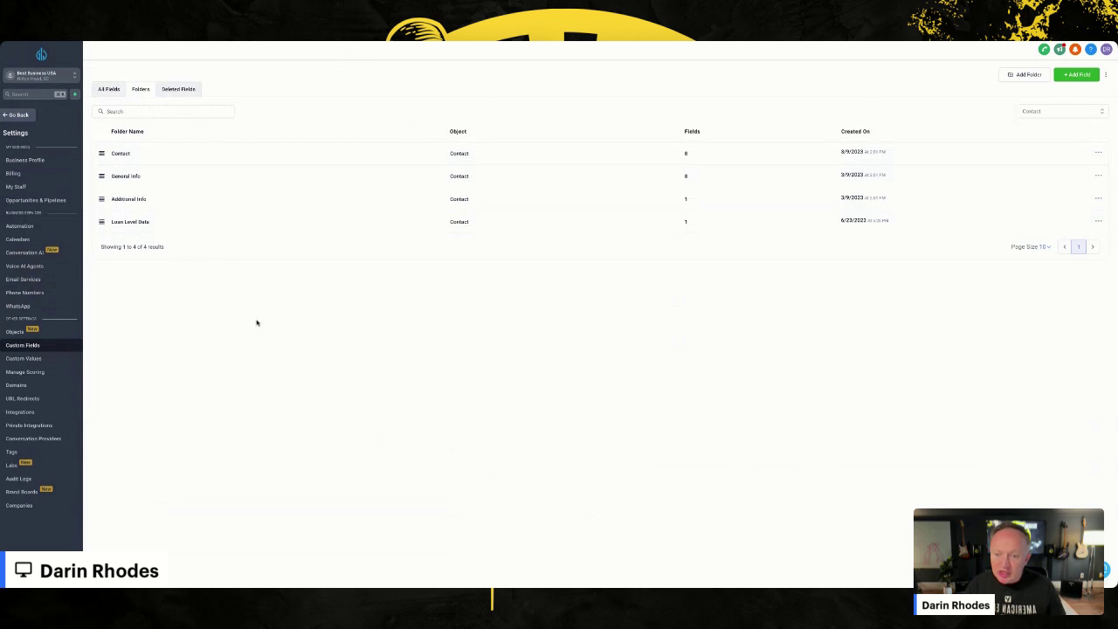
Create a custom field folder named Survey Data for the Contact object
click(1027, 75)
click(513, 301)
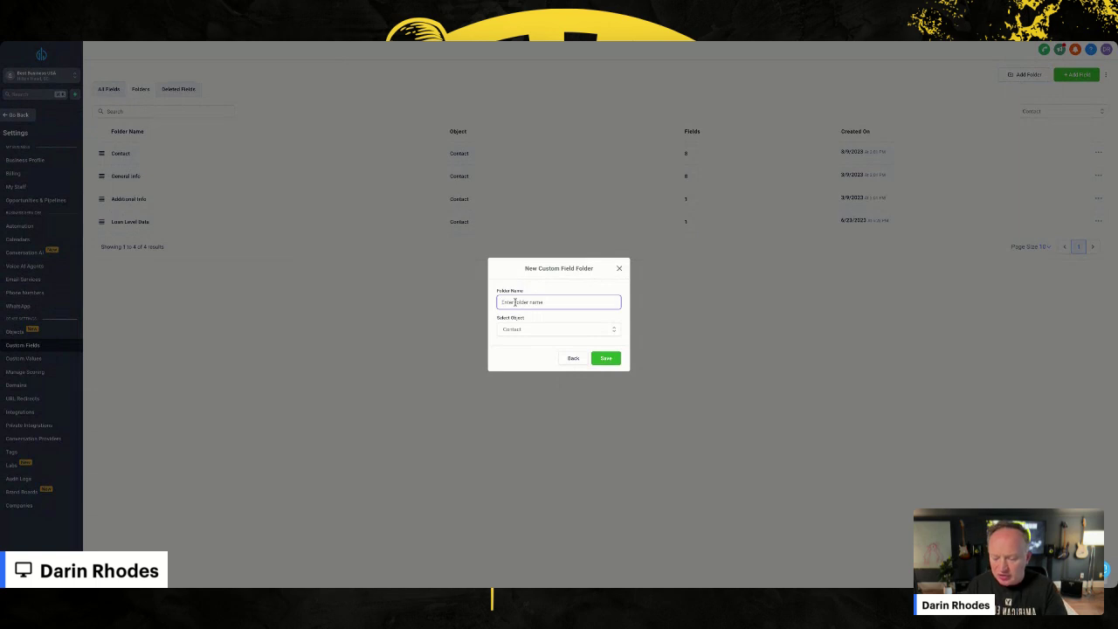
text(Survey Data)
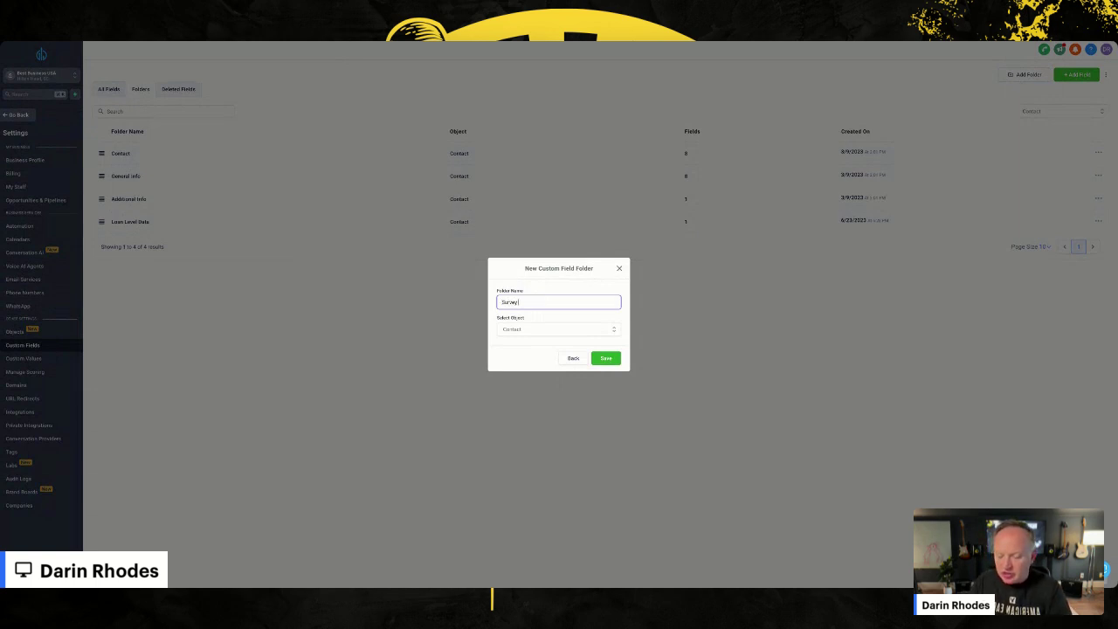
click(519, 329)
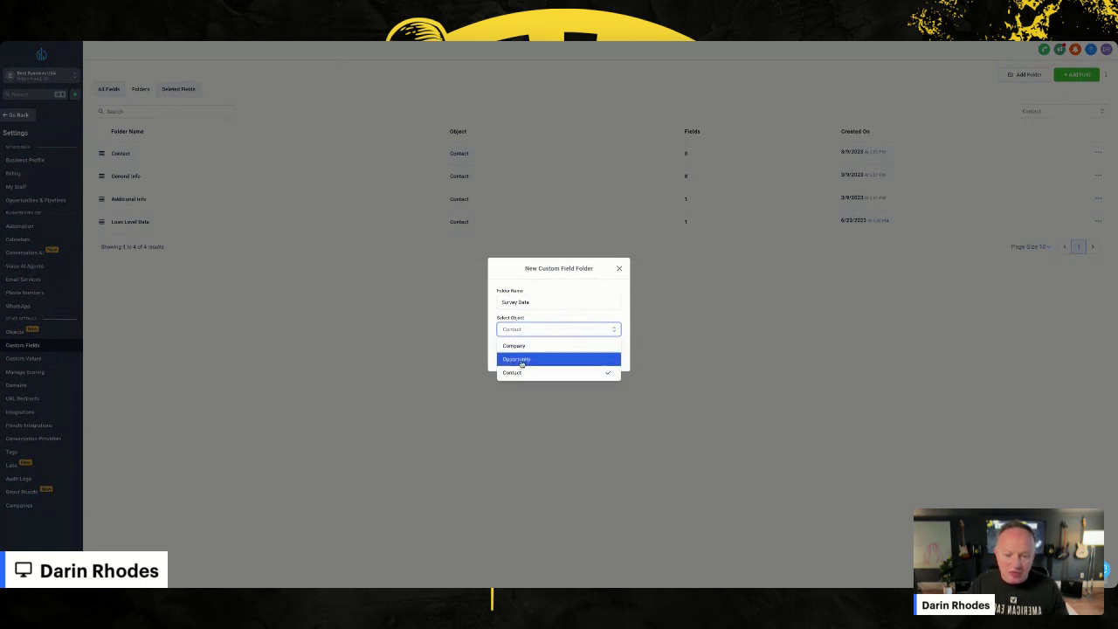
click(555, 316)
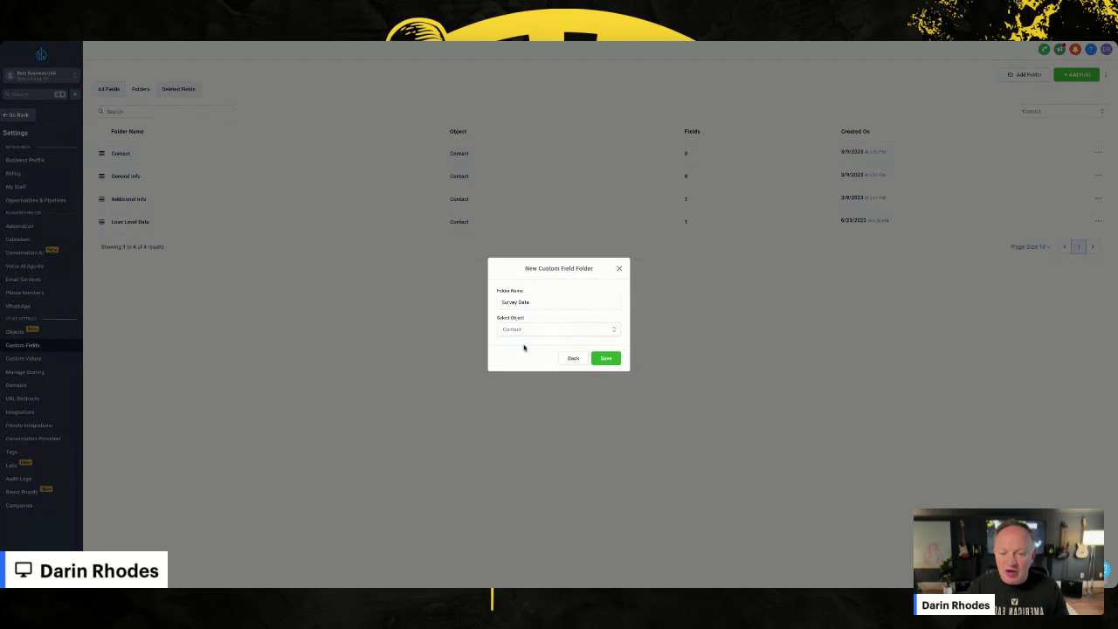
click(604, 359)
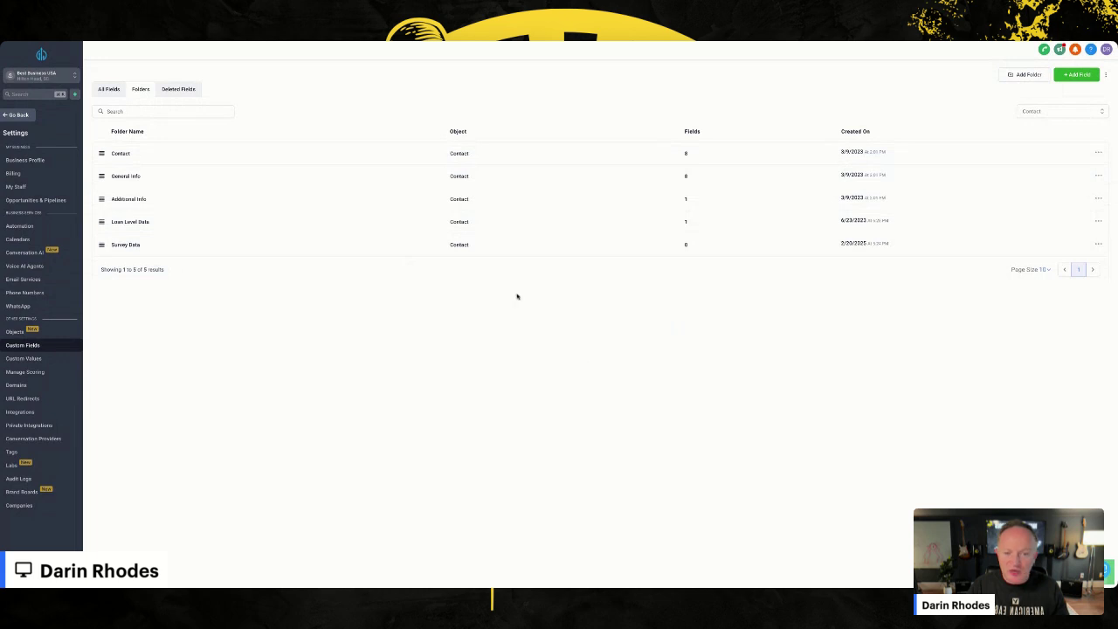
Start a new custom field of the Number type from the list of all fields
click(105, 91)
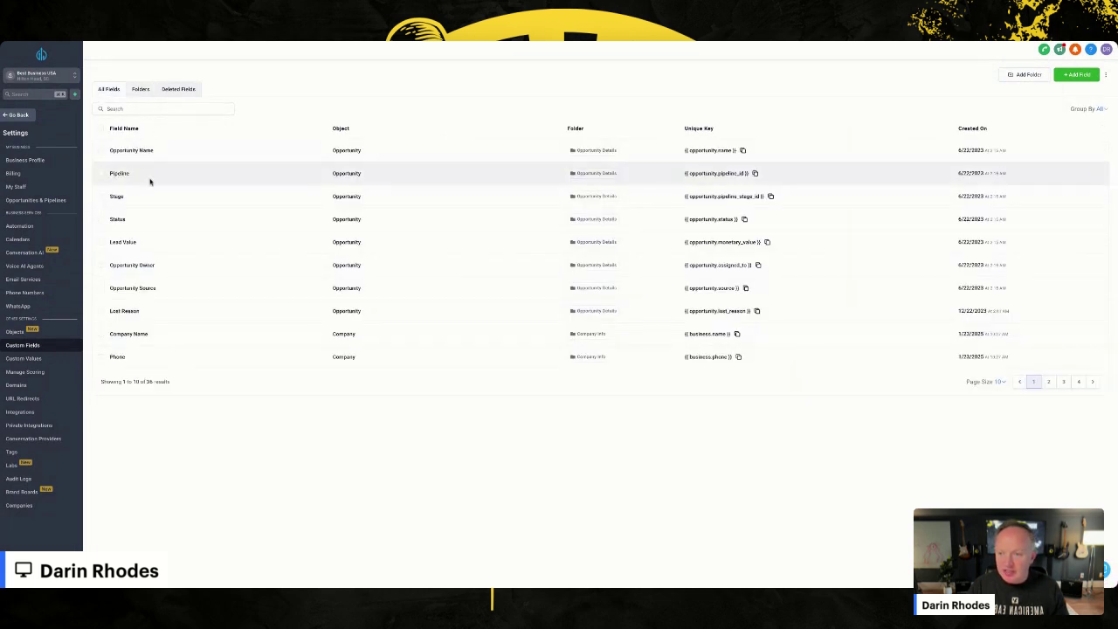
click(1076, 76)
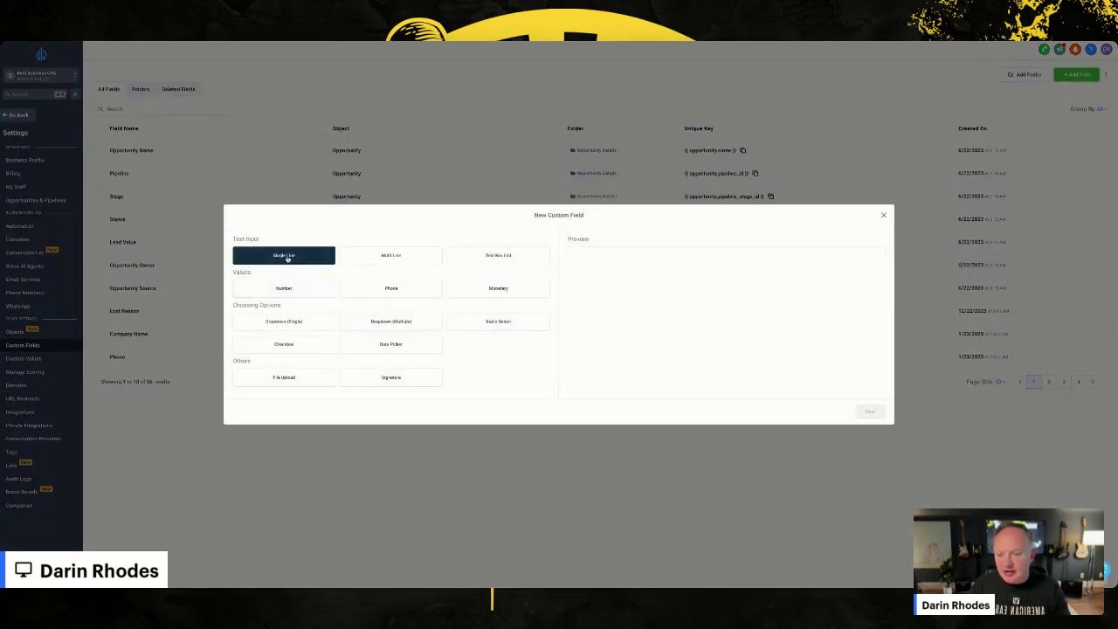
click(281, 291)
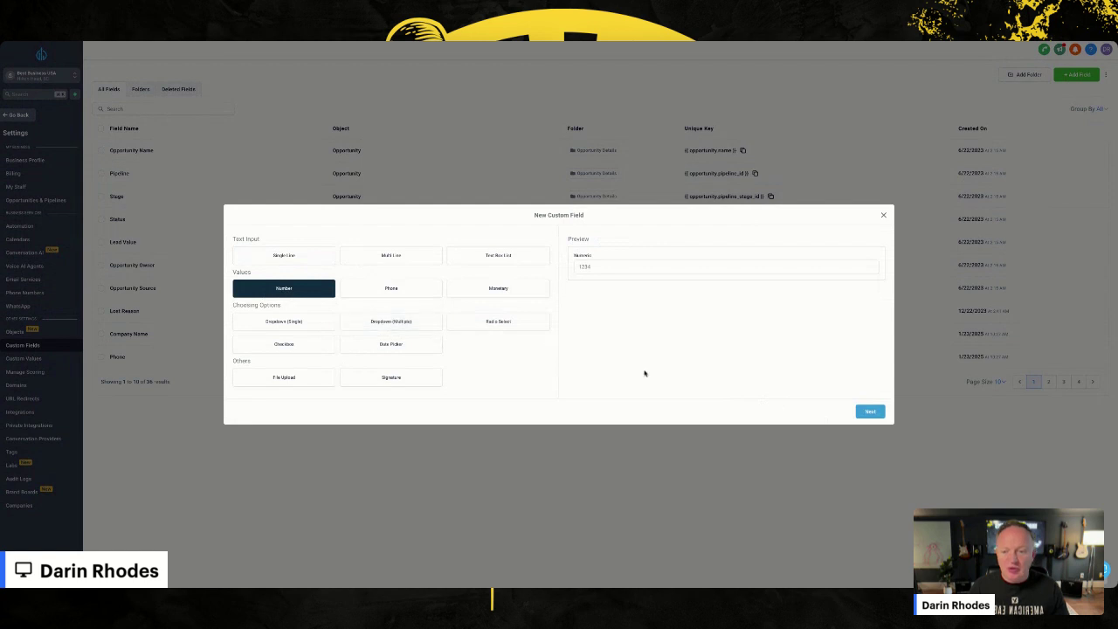
click(865, 410)
Name the number field Approximate Credit Score, assign it to the Survey Data group of the Contact object, and save it
click(266, 295)
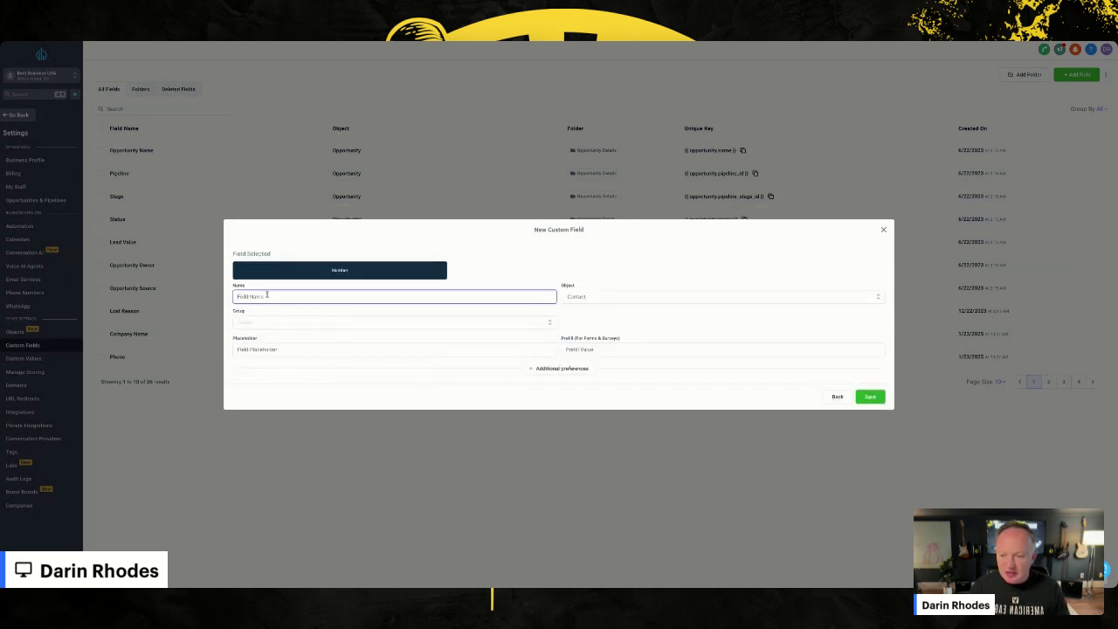
text(Ad)
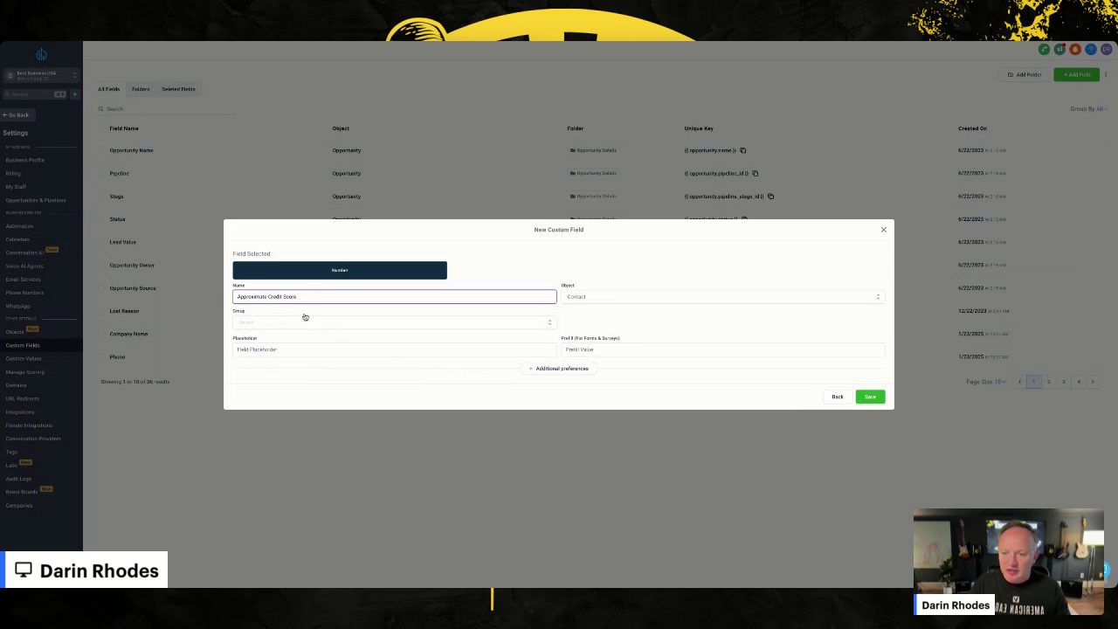
click(263, 322)
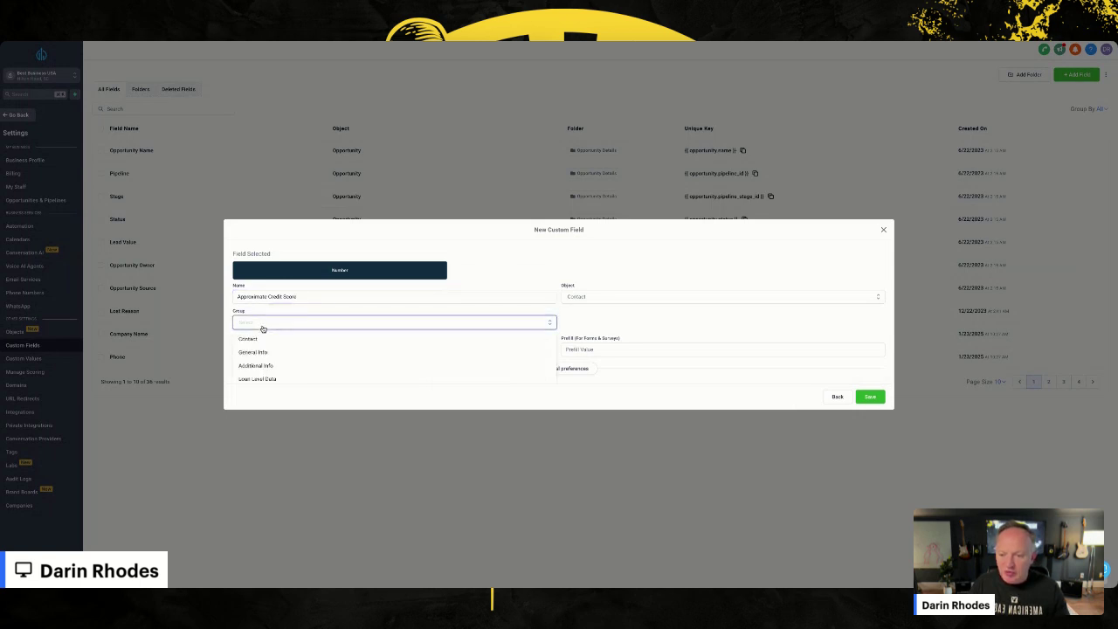
scroll(274, 352, down, 1)
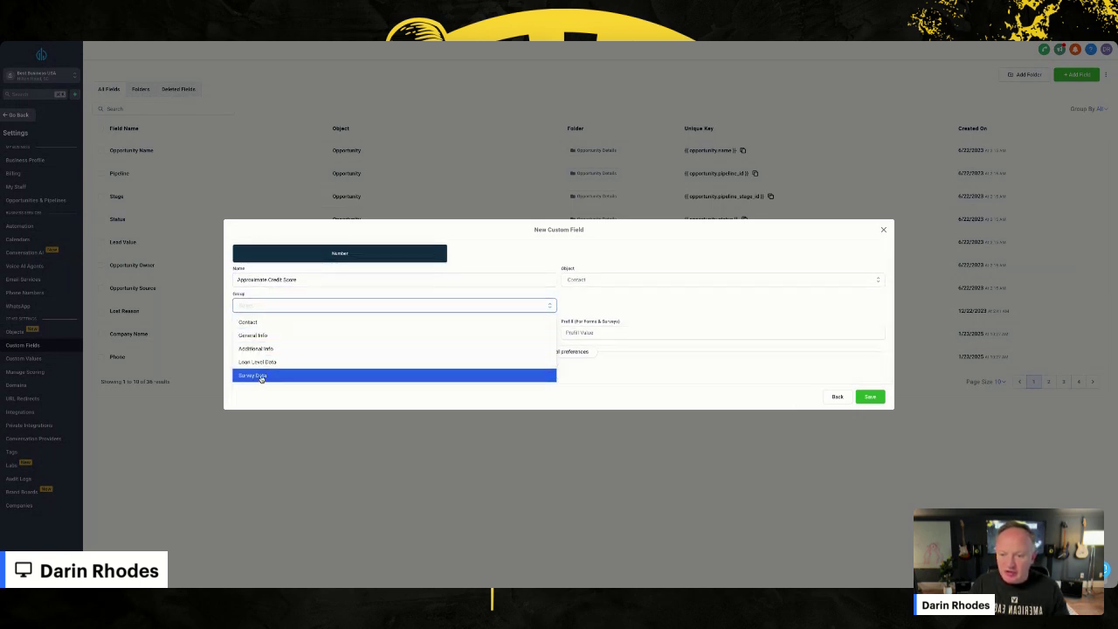
click(262, 375)
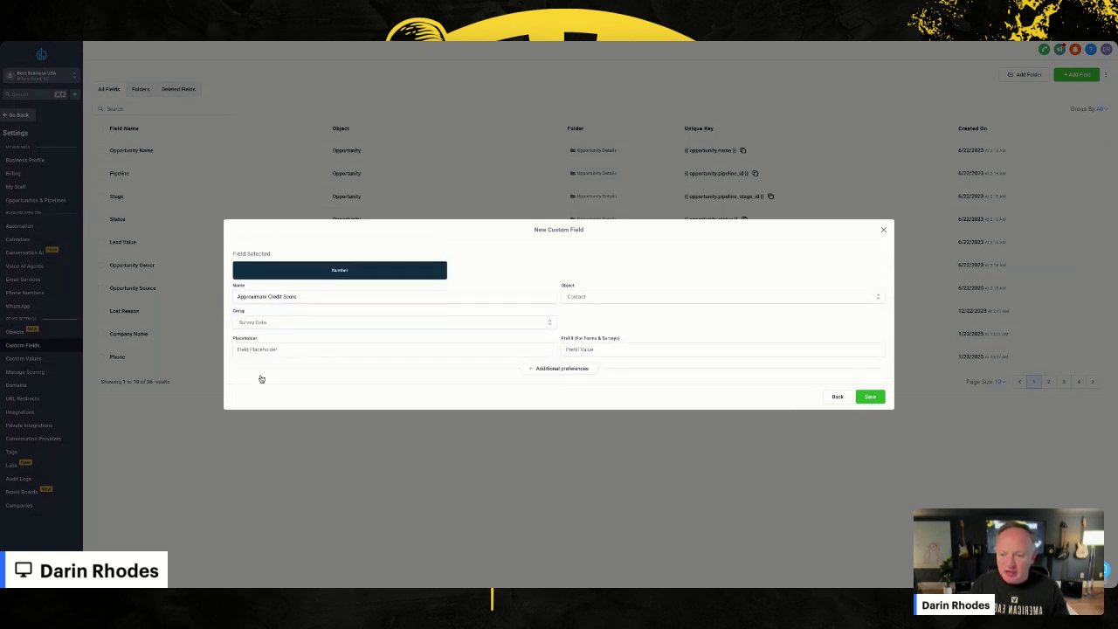
click(590, 299)
click(582, 313)
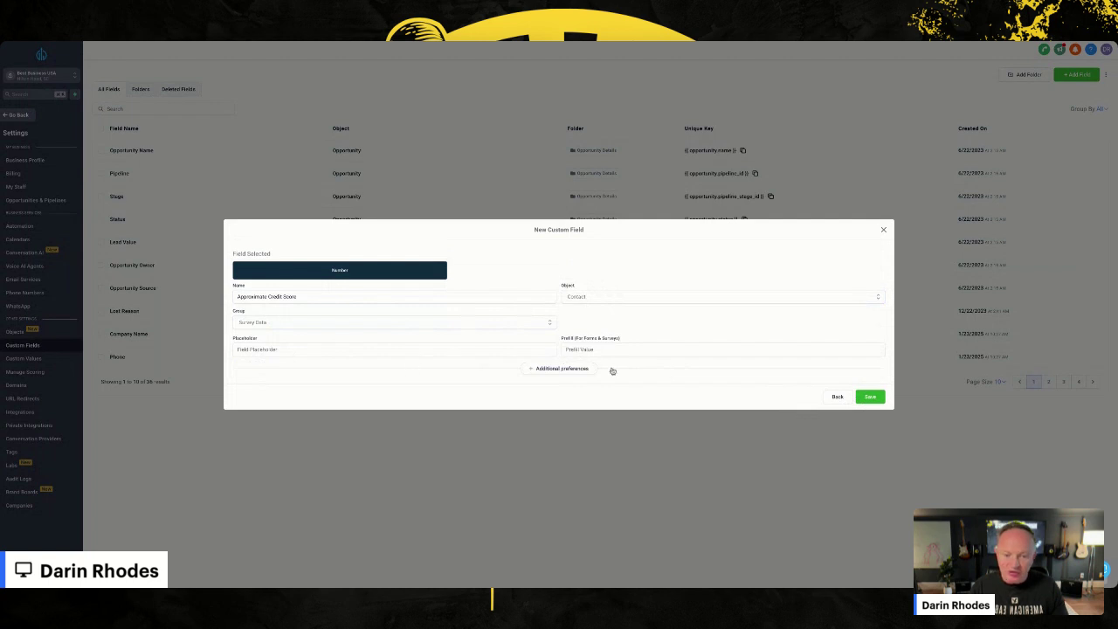
click(873, 398)
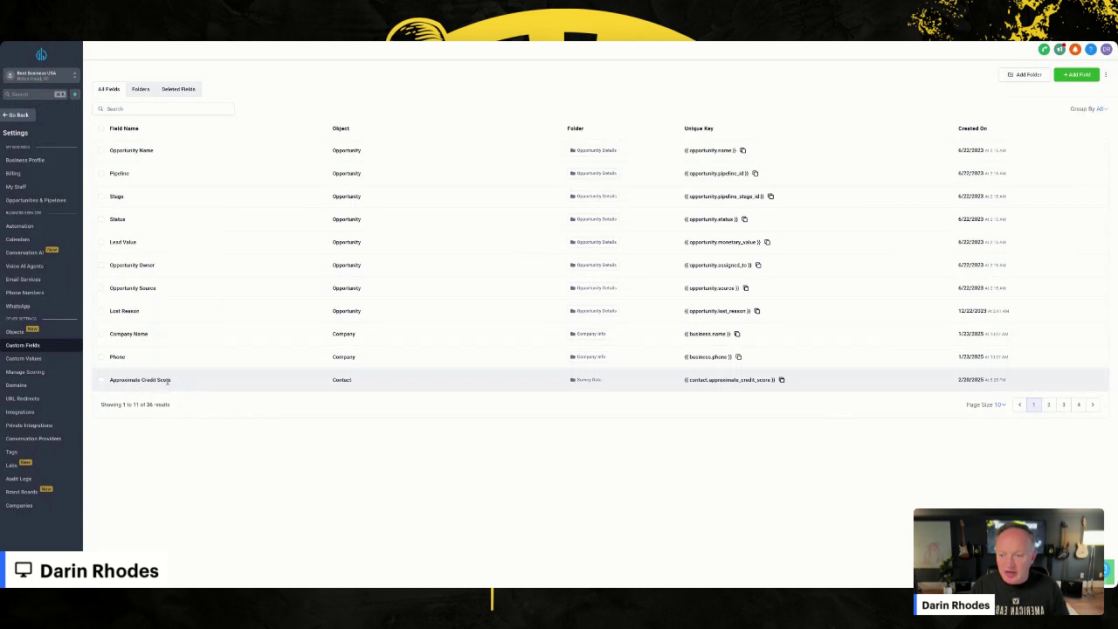
Check the Survey Data folder in the settings, return to the contact record and open its Approximate Credit Score field for entry
click(143, 91)
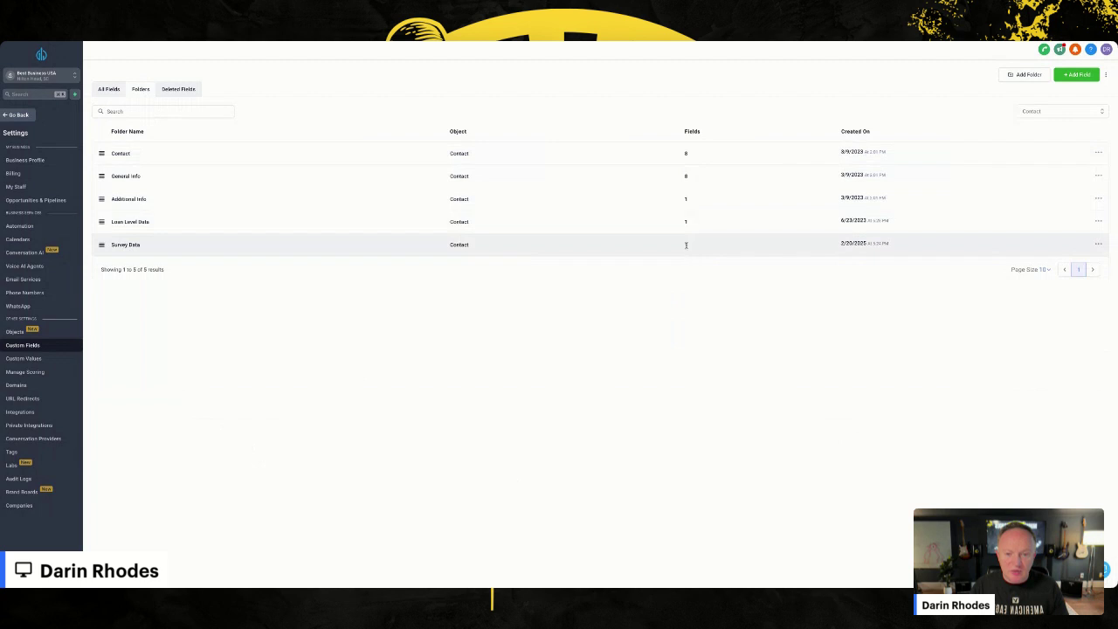
click(16, 114)
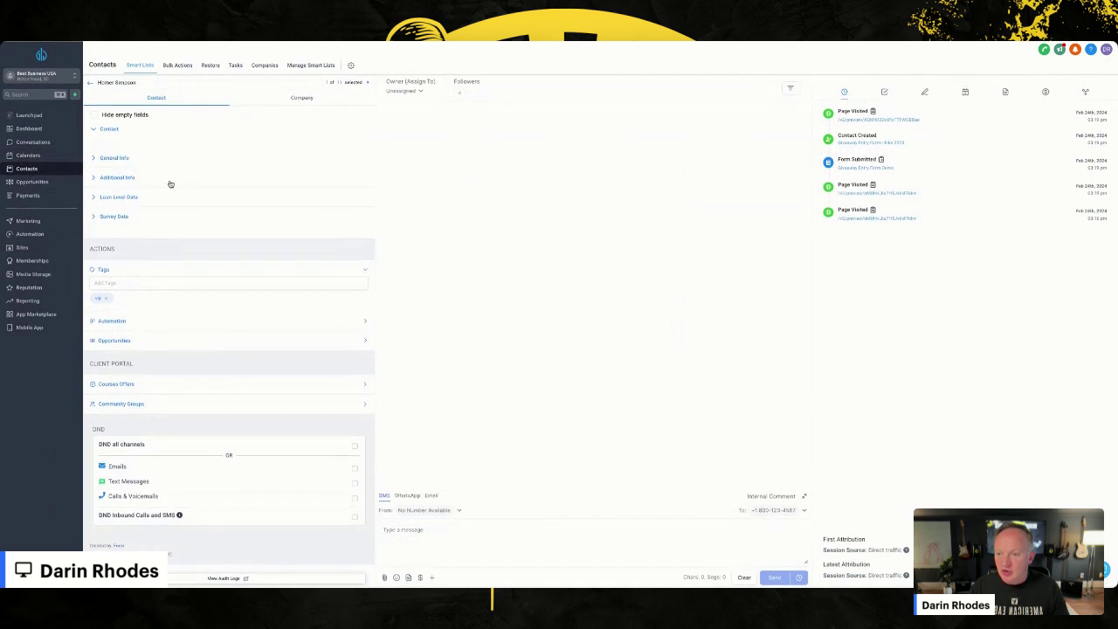
click(93, 217)
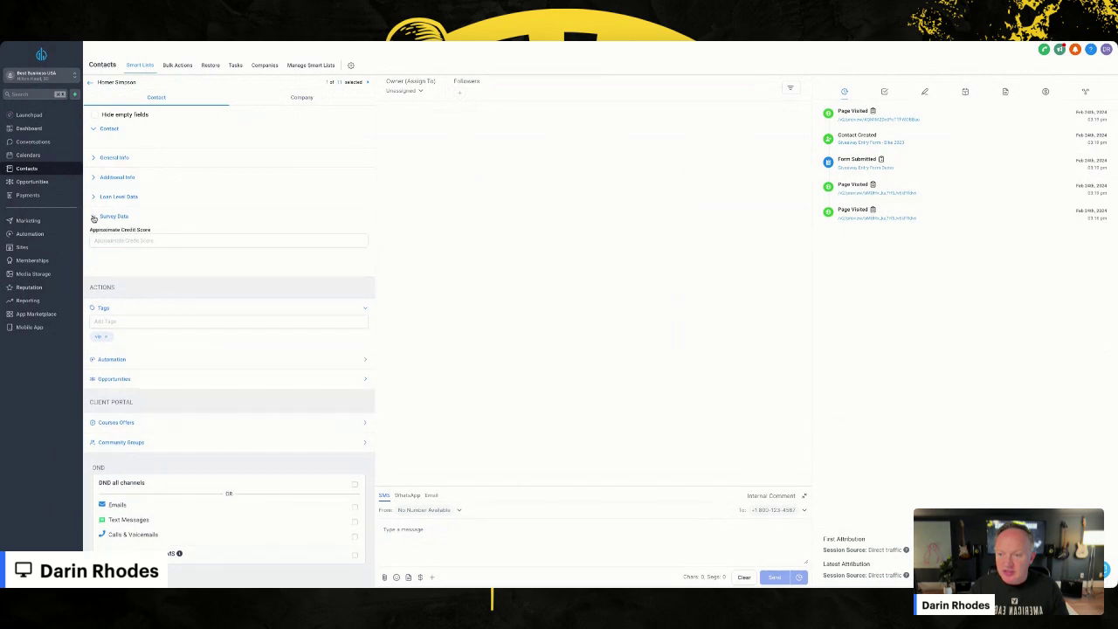
click(106, 240)
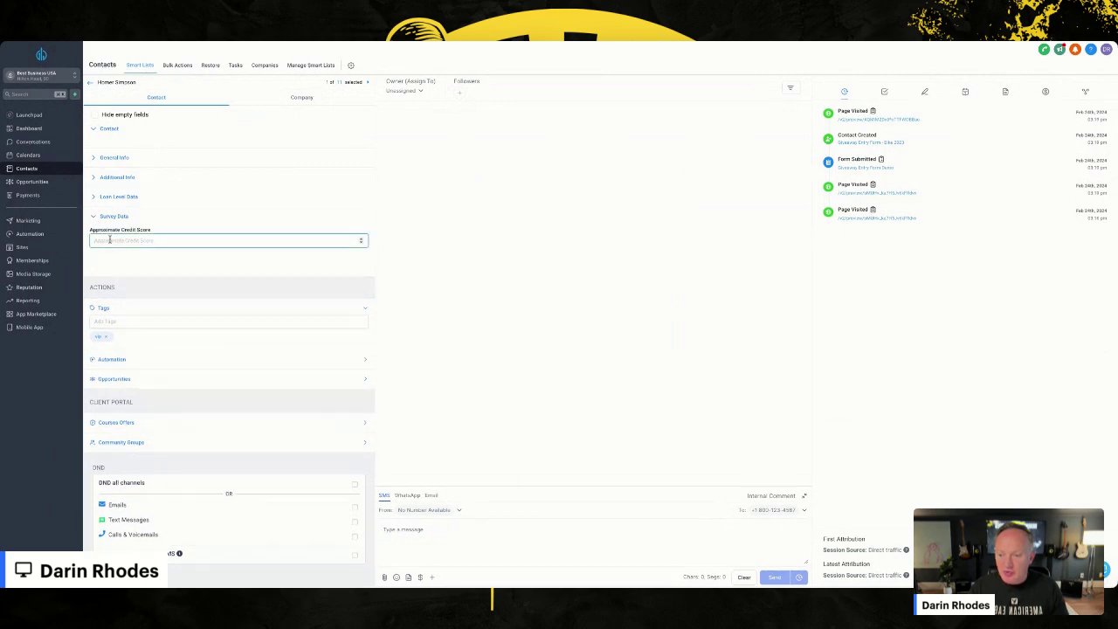